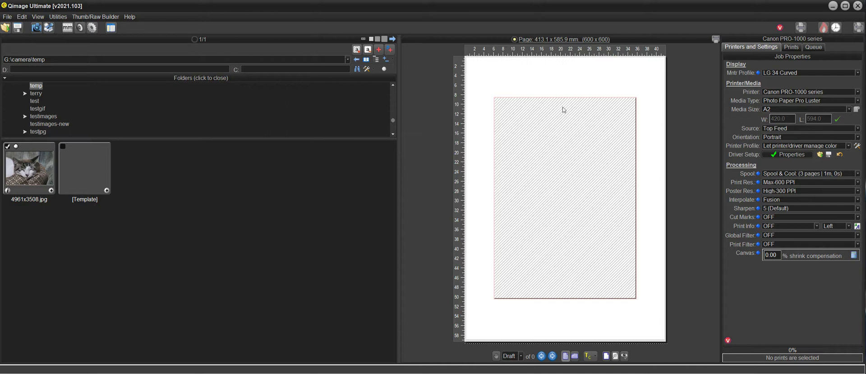
# - Switch the print placement method to Template centered
pyautogui.moveTo(564, 109)
pyautogui.click(592, 358)
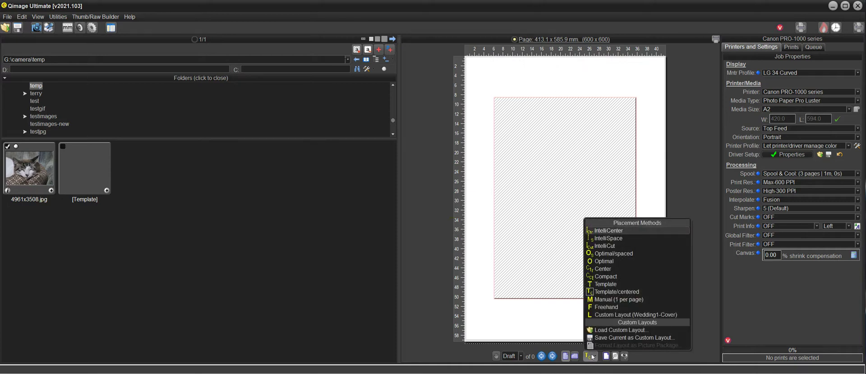
pyautogui.click(617, 292)
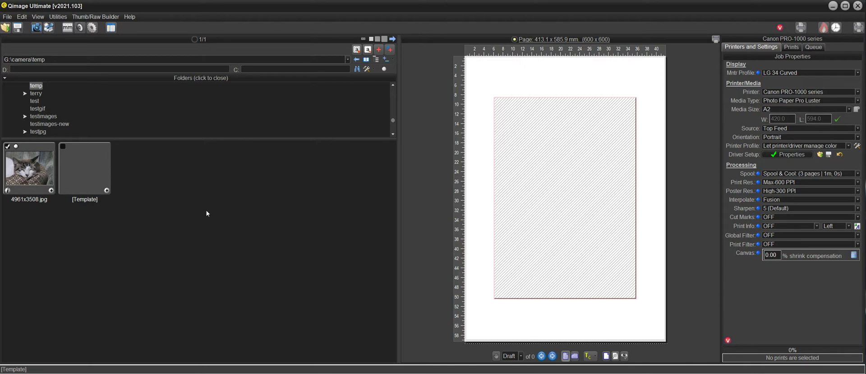
# - Add 4961x3508.jpg to the page with a Custom specific size of 420 x 297 mm
pyautogui.click(27, 165)
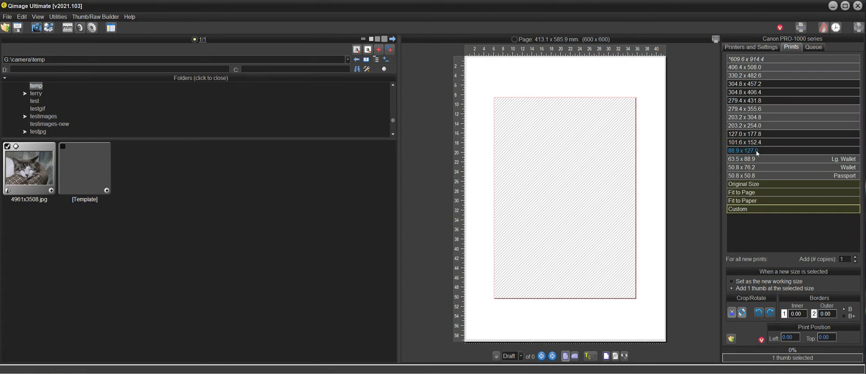
pyautogui.click(745, 210)
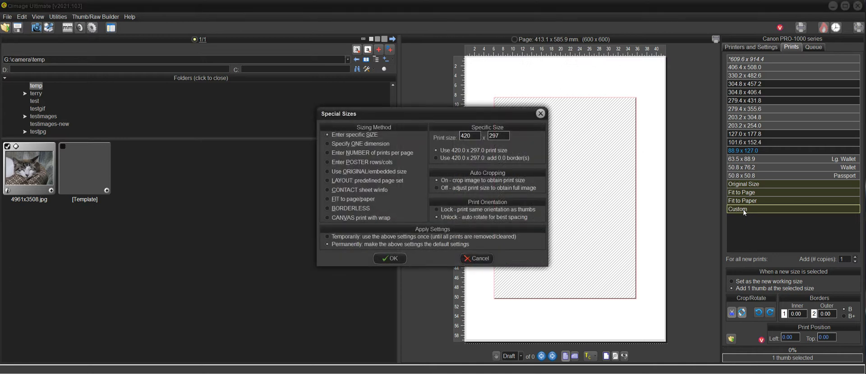
pyautogui.click(343, 136)
pyautogui.click(473, 135)
pyautogui.click(503, 136)
pyautogui.click(391, 259)
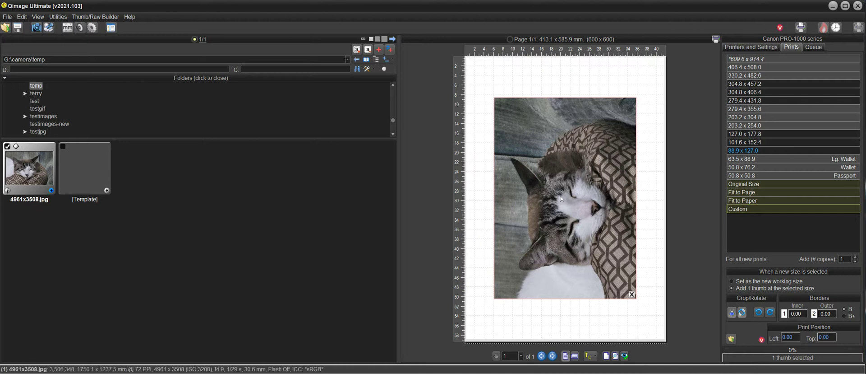
pyautogui.moveTo(561, 198)
pyautogui.moveTo(546, 220)
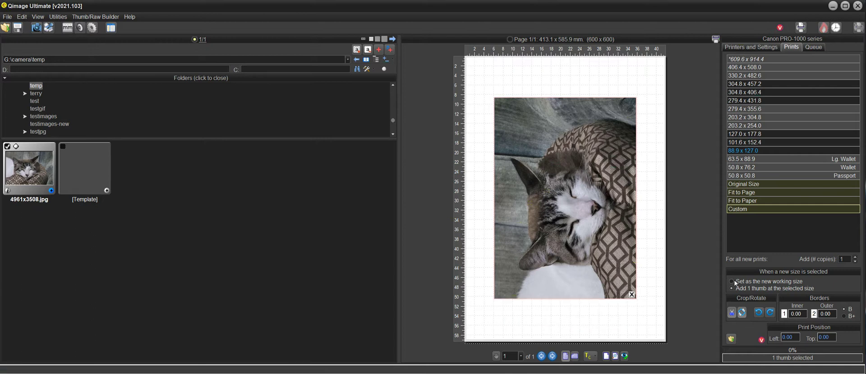
# - Enable 'Set as the new working size' and enter a custom 400 x 500 mm size
pyautogui.click(732, 281)
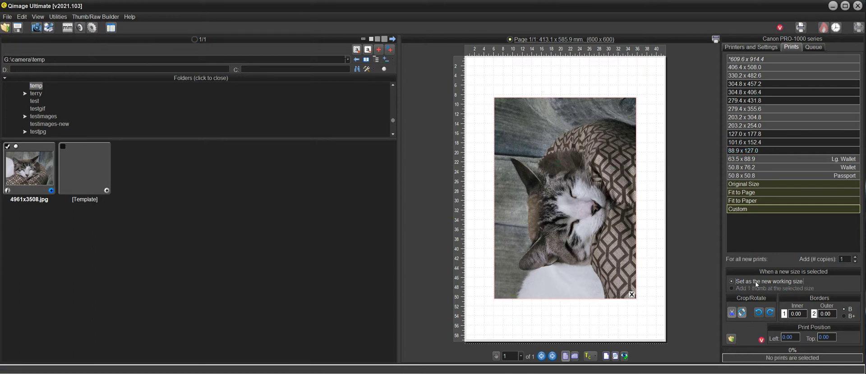
pyautogui.click(755, 210)
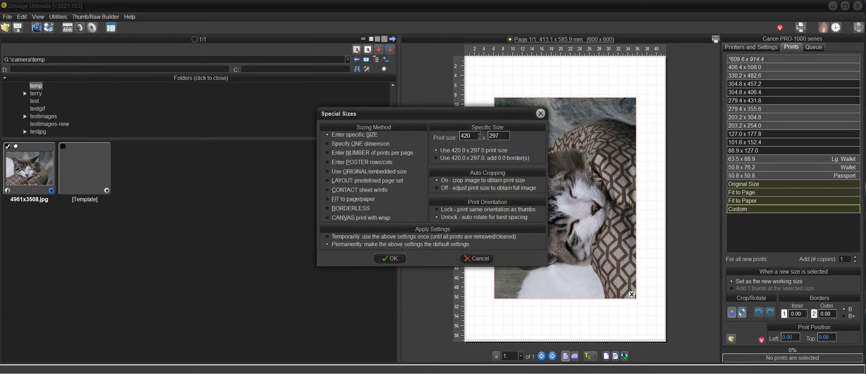
pyautogui.moveTo(479, 136); pyautogui.dragTo(450, 135)
pyautogui.write('400')
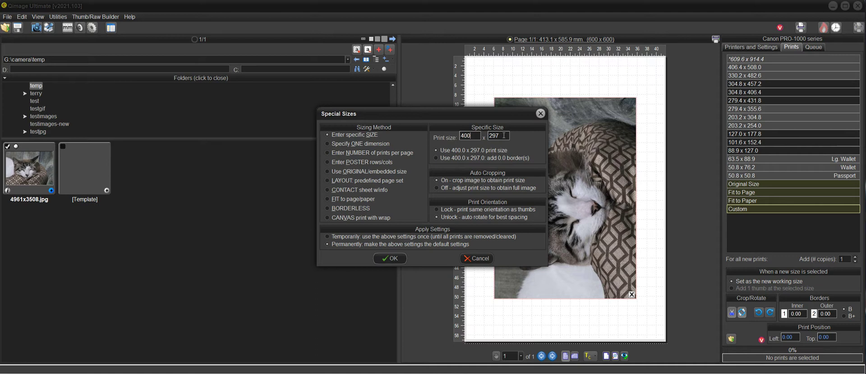
pyautogui.press('Tab')
pyautogui.write('500')
pyautogui.click(393, 258)
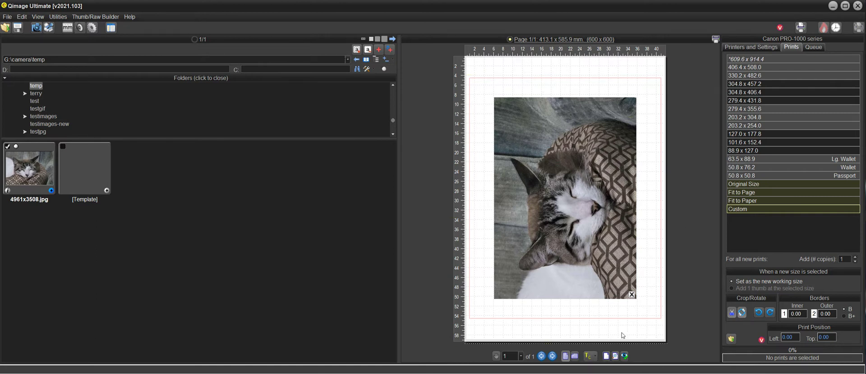
# - In Printers and Settings, set the Cut Marks style to Corner Marks
pyautogui.click(759, 48)
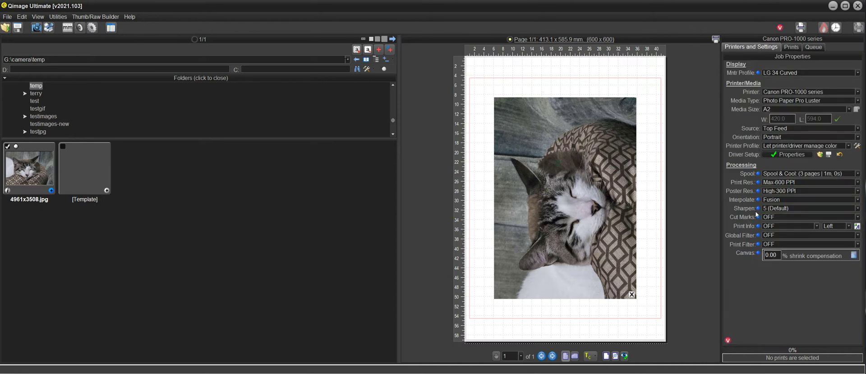
pyautogui.click(799, 216)
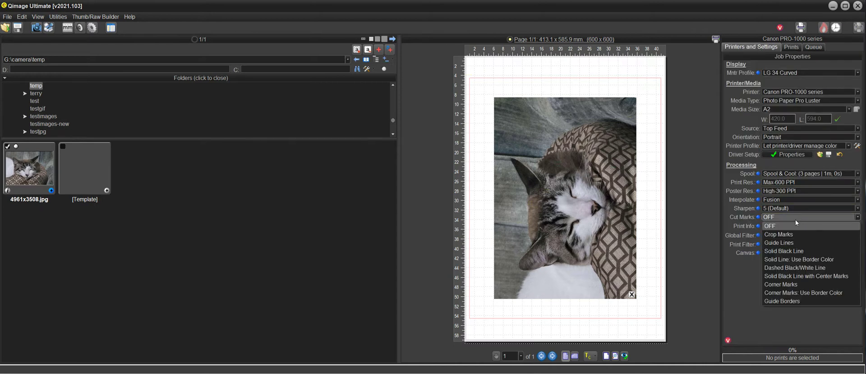
pyautogui.click(785, 284)
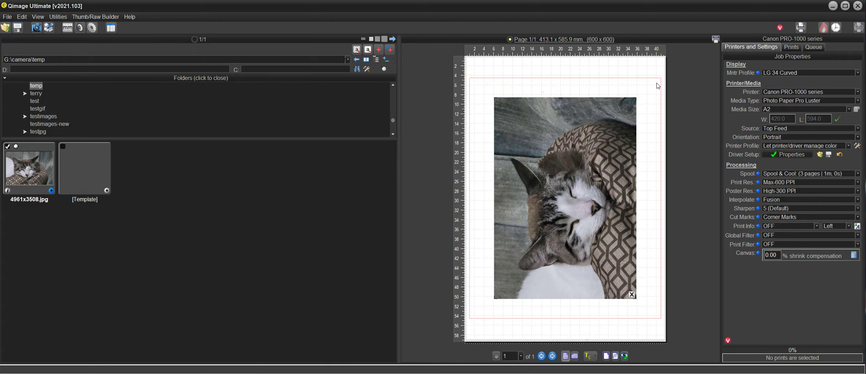
pyautogui.moveTo(657, 85)
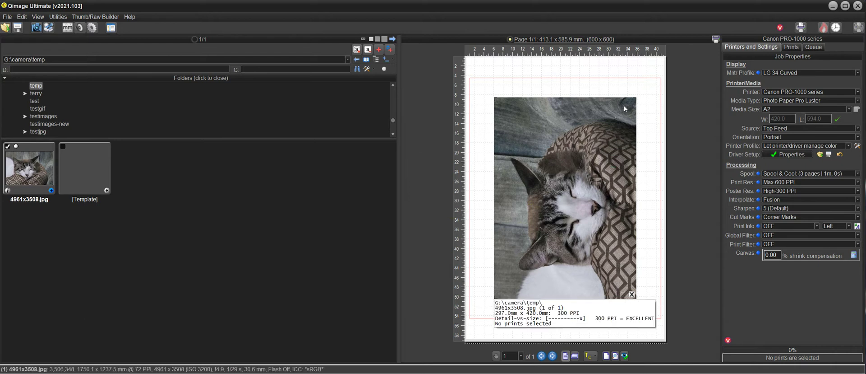
# - Compare Crop Marks and Guide Borders as cut marks, then return to Corner Marks
pyautogui.click(797, 217)
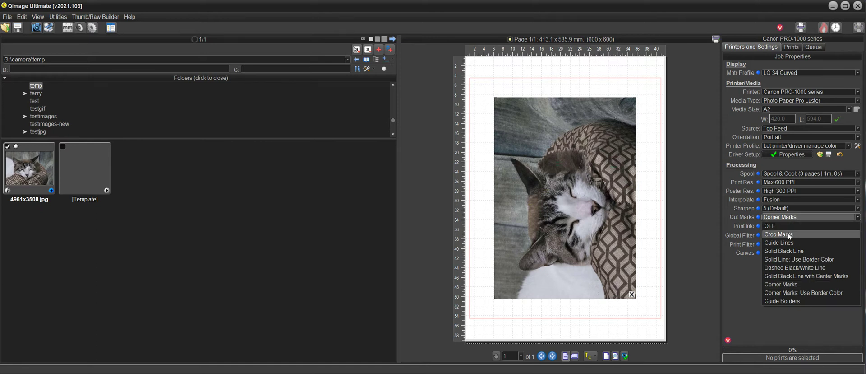
pyautogui.click(789, 235)
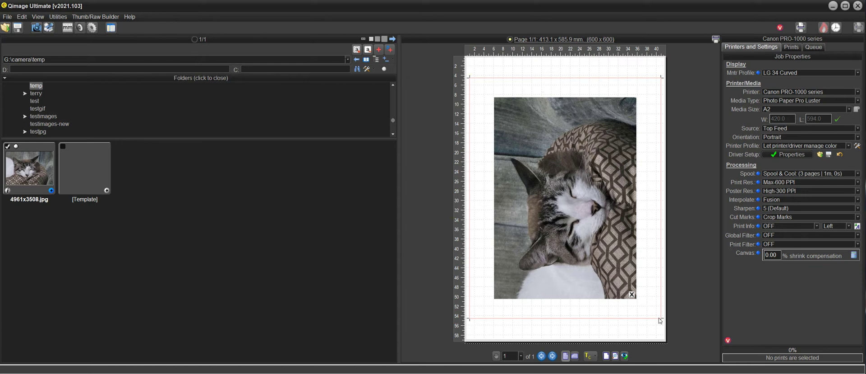
pyautogui.click(788, 218)
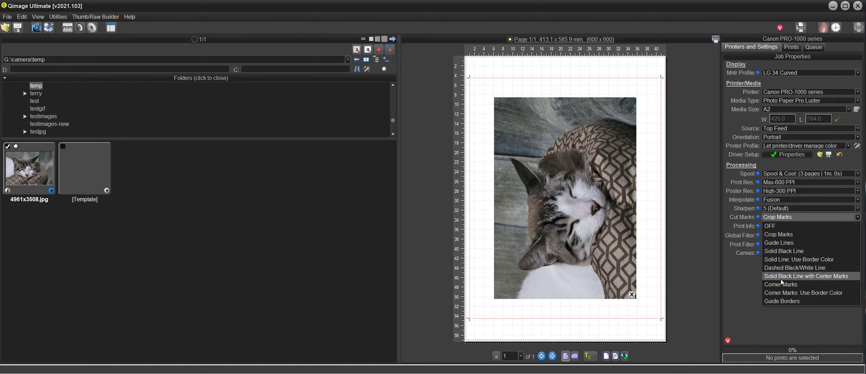
pyautogui.click(788, 301)
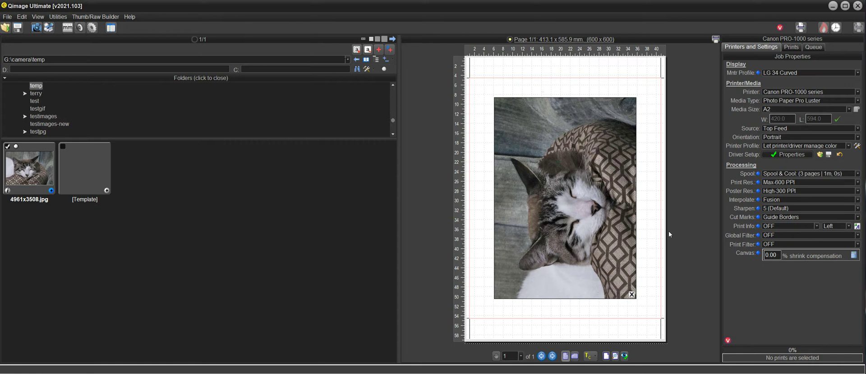
pyautogui.click(791, 218)
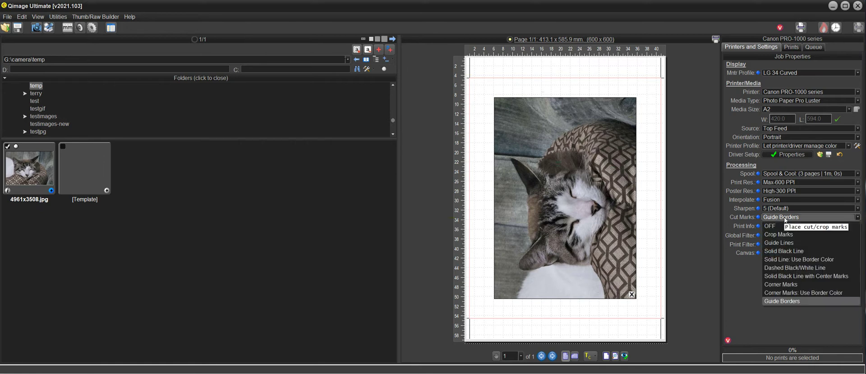
pyautogui.click(789, 285)
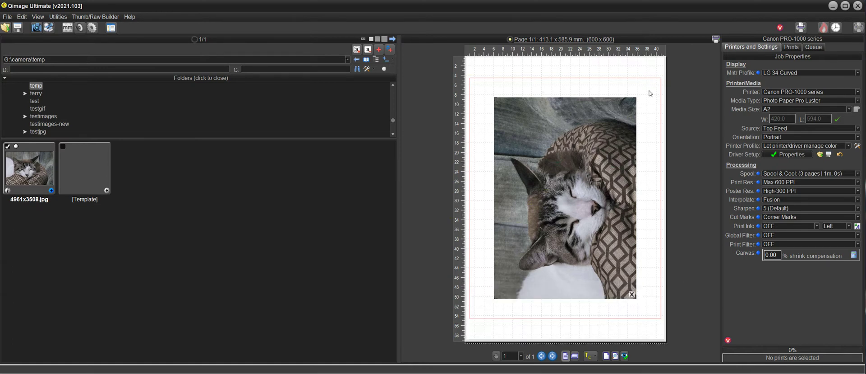
pyautogui.moveTo(549, 179)
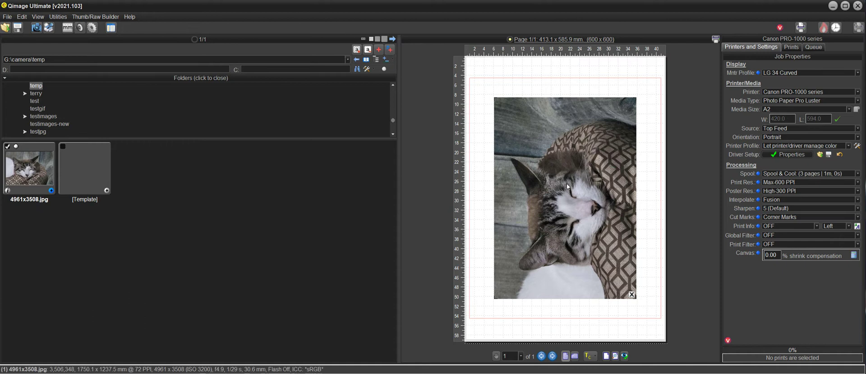
pyautogui.moveTo(567, 185)
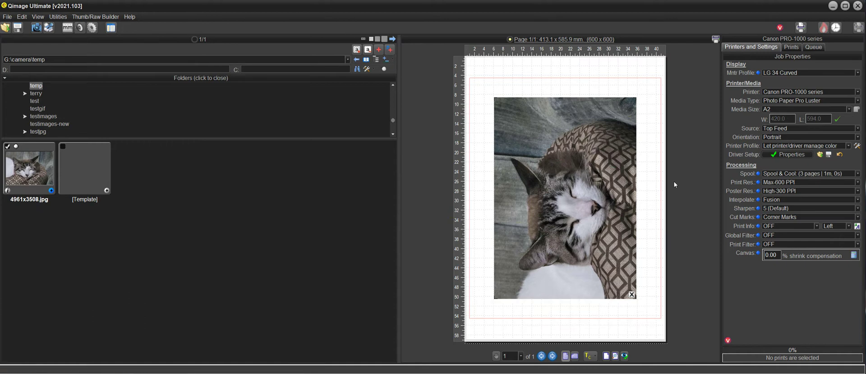
# - Remove the cat photo and re-add it at a custom 420 x 297 mm size
pyautogui.click(632, 294)
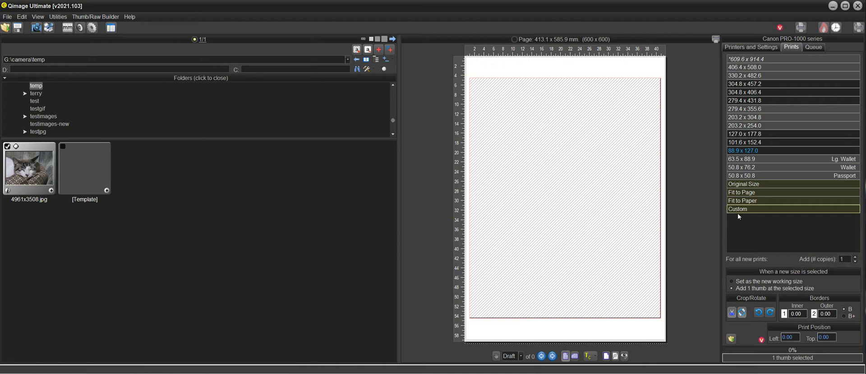
pyautogui.click(749, 209)
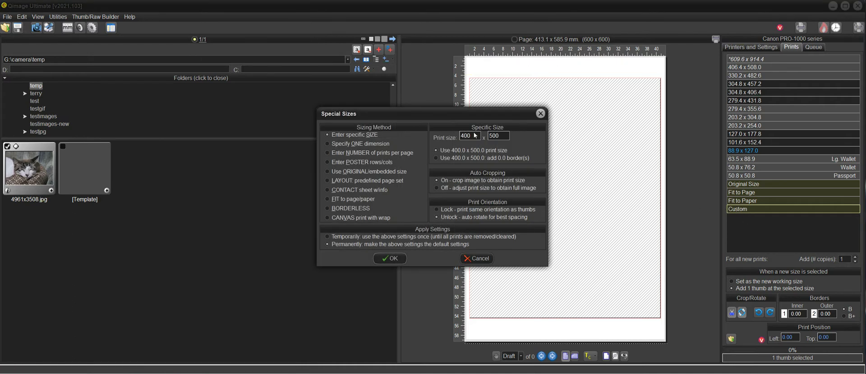
pyautogui.moveTo(475, 135); pyautogui.dragTo(449, 134)
pyautogui.write('420')
pyautogui.press('Tab')
pyautogui.write('297')
pyautogui.click(392, 257)
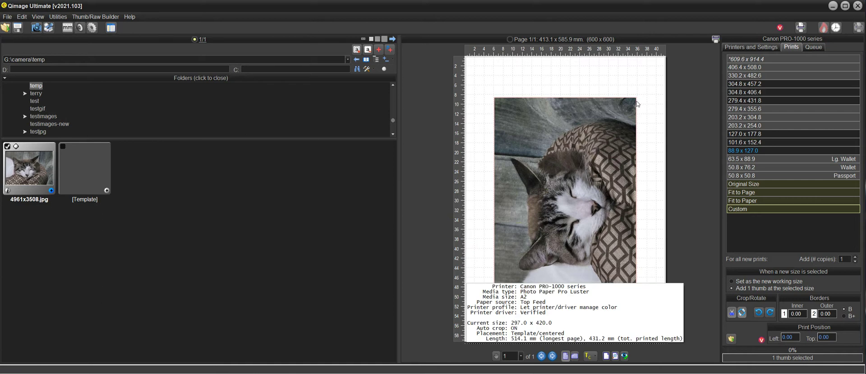
# - Enable 'Set as the new working size' and enter 400 x 500 mm in Special Sizes
pyautogui.click(731, 280)
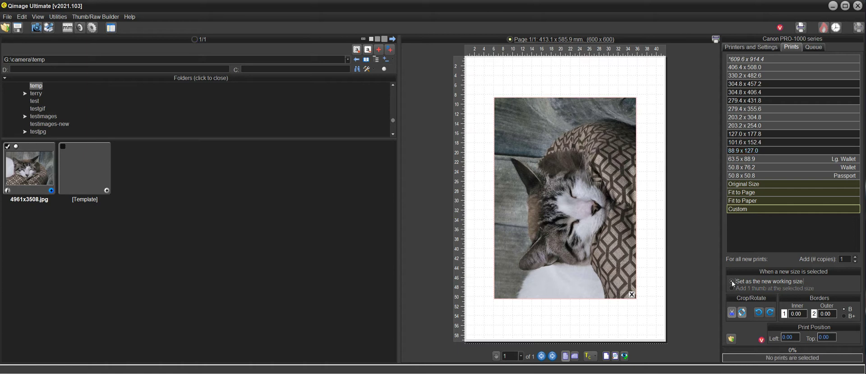
pyautogui.click(749, 208)
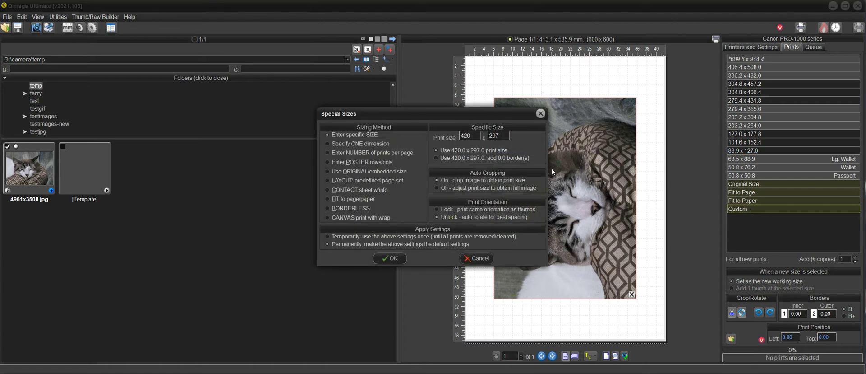
pyautogui.moveTo(476, 136); pyautogui.dragTo(446, 135)
pyautogui.write('400')
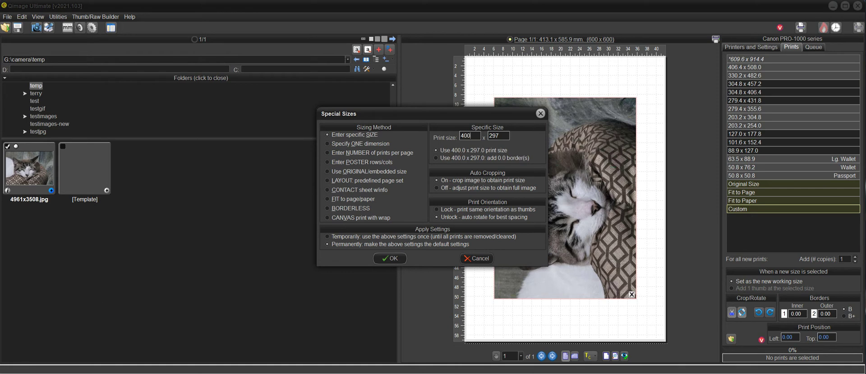
pyautogui.press('Tab')
pyautogui.write('500')
pyautogui.click(397, 256)
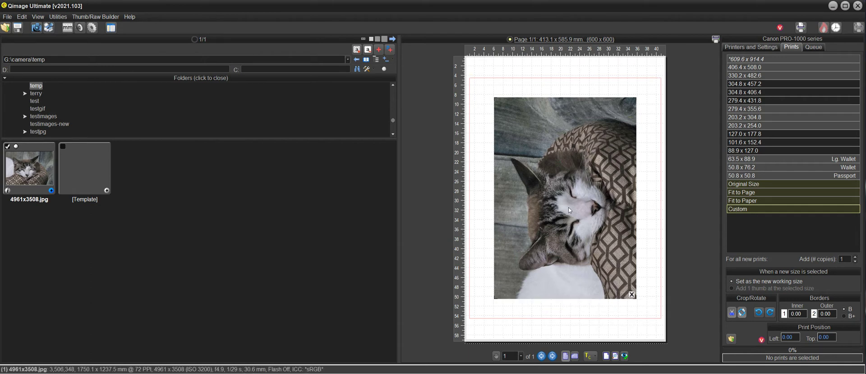
pyautogui.moveTo(569, 207)
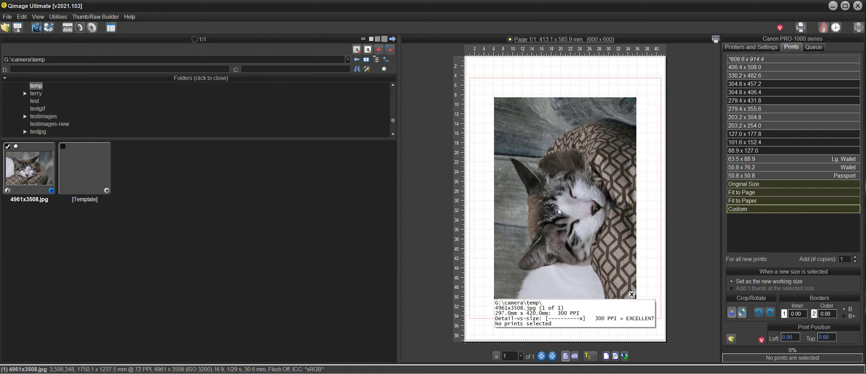
pyautogui.click(615, 356)
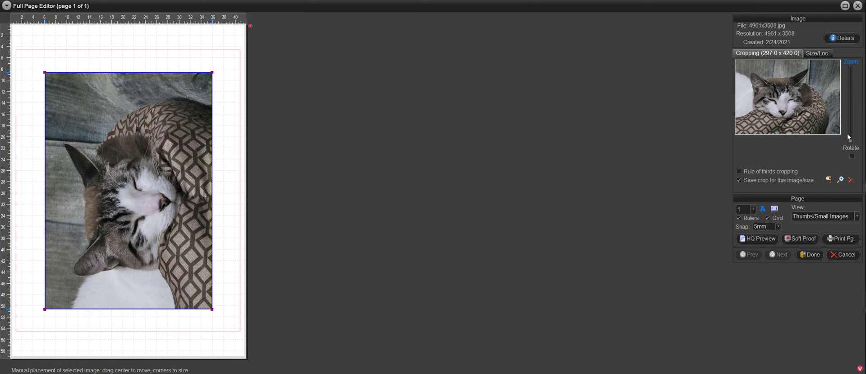
pyautogui.moveTo(851, 141); pyautogui.dragTo(851, 132)
pyautogui.moveTo(788, 104); pyautogui.dragTo(738, 117)
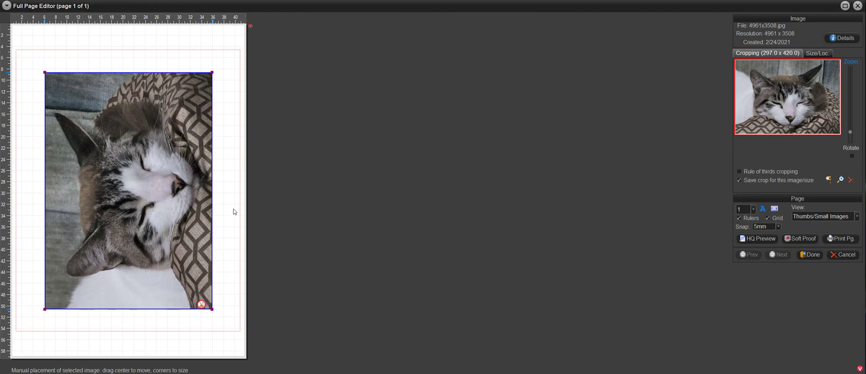
pyautogui.click(851, 180)
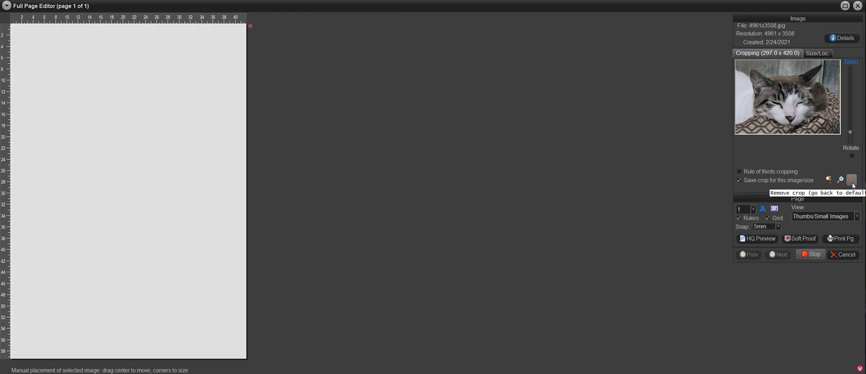
pyautogui.click(859, 7)
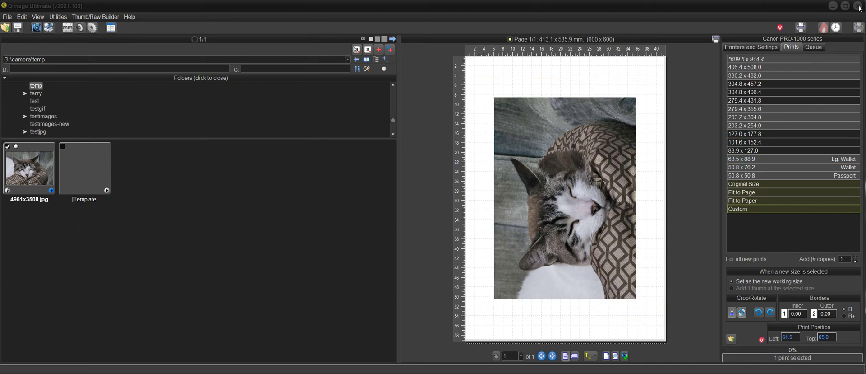
# - Using Crop Print(s), frame the cat's face and cushion, enlarge the crop upward, and apply
pyautogui.click(539, 163)
pyautogui.rightClick(539, 161)
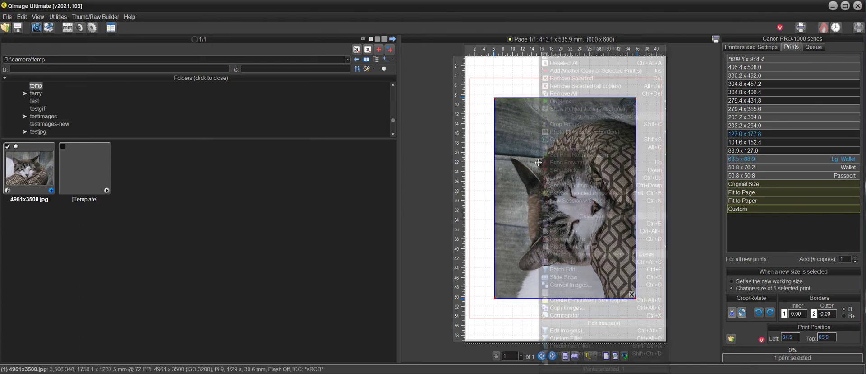
pyautogui.click(567, 124)
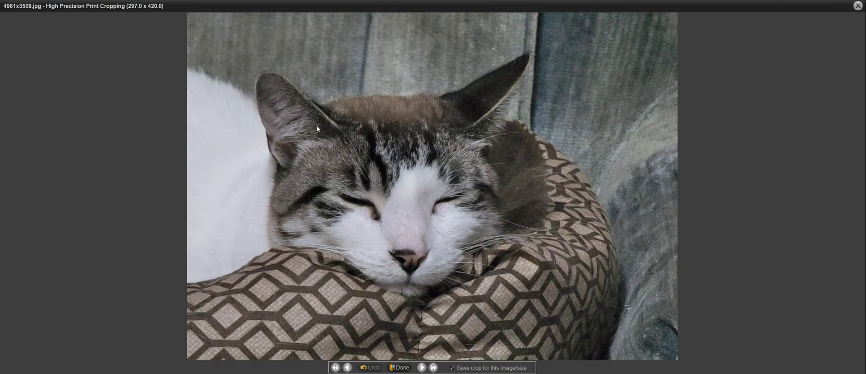
pyautogui.moveTo(228, 52); pyautogui.dragTo(581, 291)
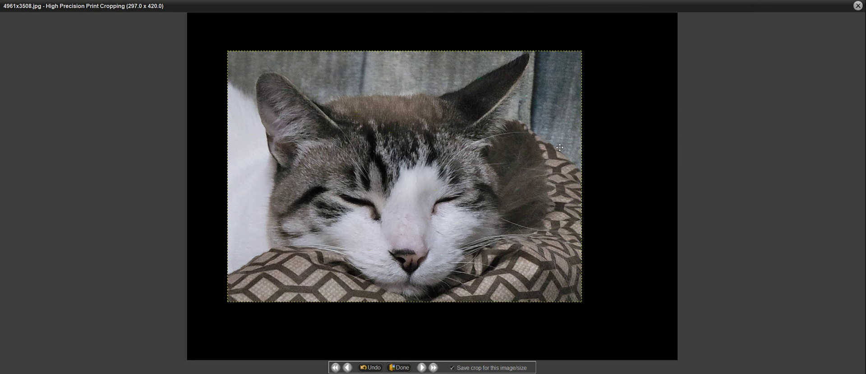
pyautogui.moveTo(500, 52)
pyautogui.mouseDown()
pyautogui.moveTo(498, 34)
pyautogui.moveTo(506, 42)
pyautogui.mouseUp()
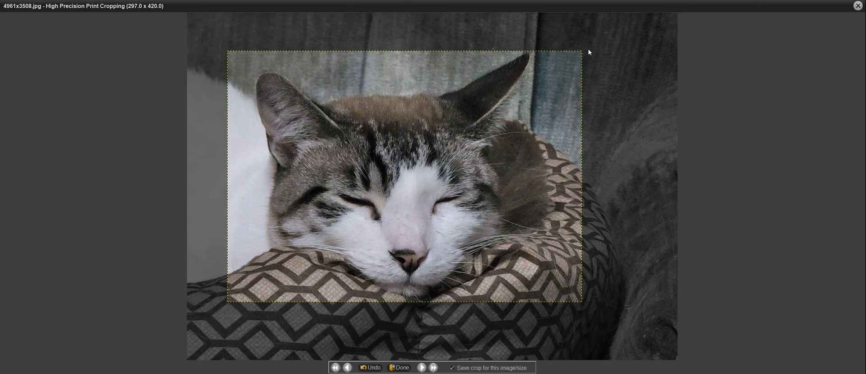
pyautogui.moveTo(582, 50); pyautogui.dragTo(590, 45)
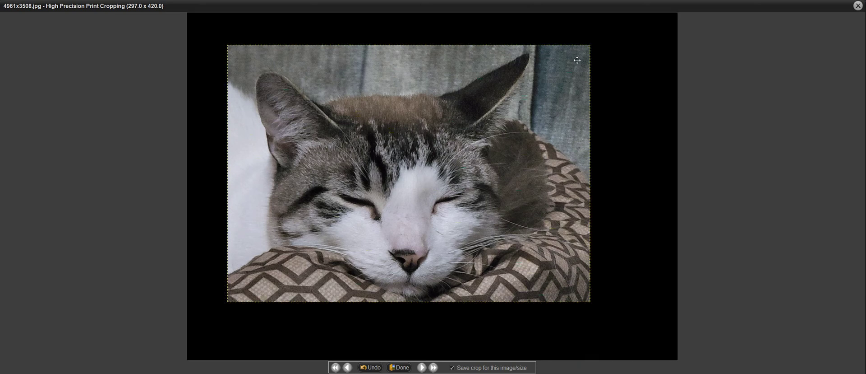
pyautogui.click(406, 368)
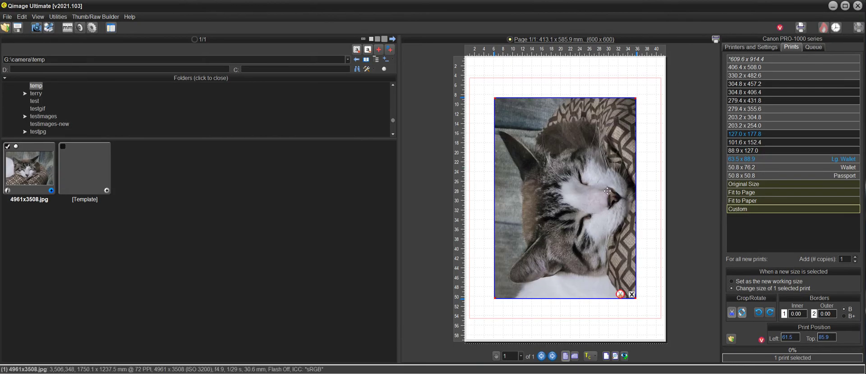
pyautogui.moveTo(607, 190)
pyautogui.moveTo(575, 197)
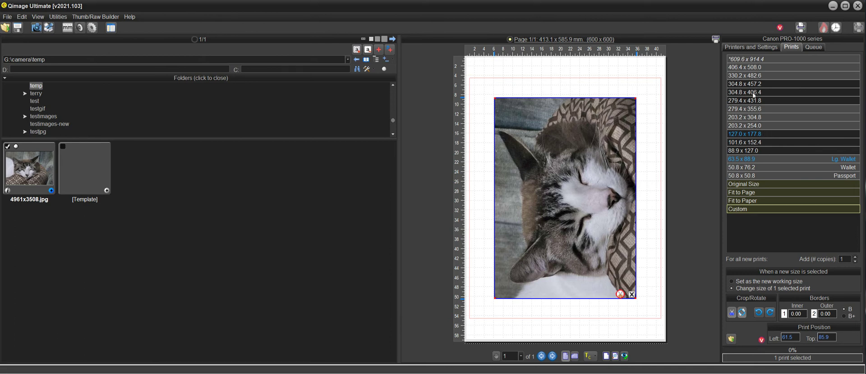
# - Add a 420 x 297 entry to the print size list
pyautogui.rightClick(753, 116)
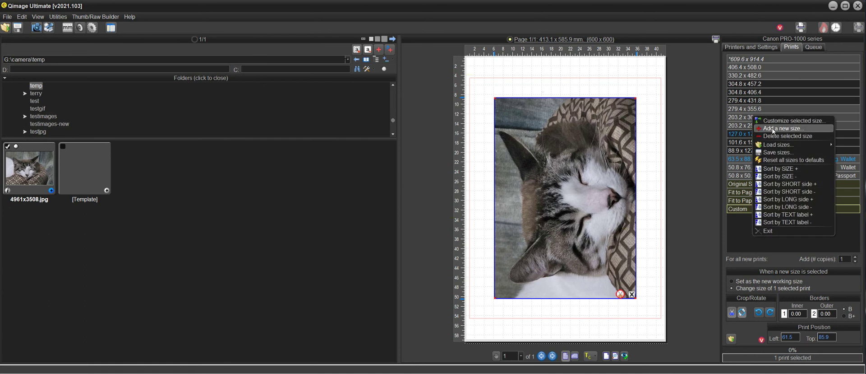
pyautogui.click(772, 121)
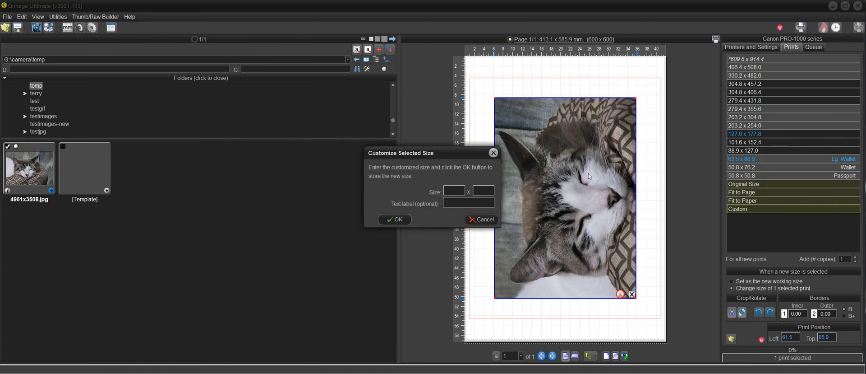
pyautogui.write('420')
pyautogui.press('Tab')
pyautogui.write('297')
pyautogui.click(397, 219)
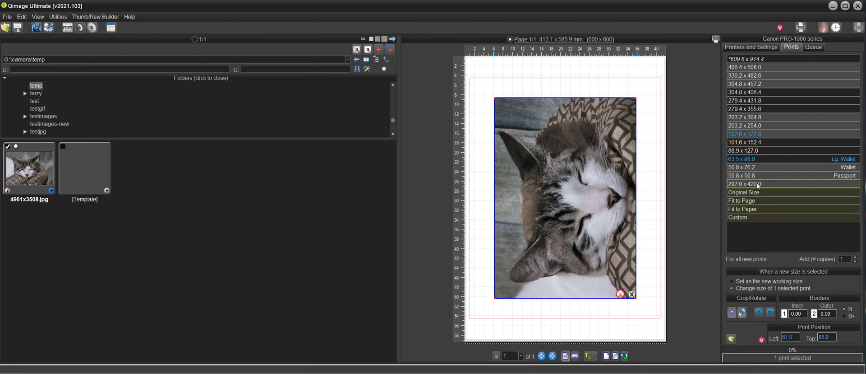
# - Customize a selected size into a new 400 x 500 entry
pyautogui.rightClick(761, 151)
pyautogui.click(790, 161)
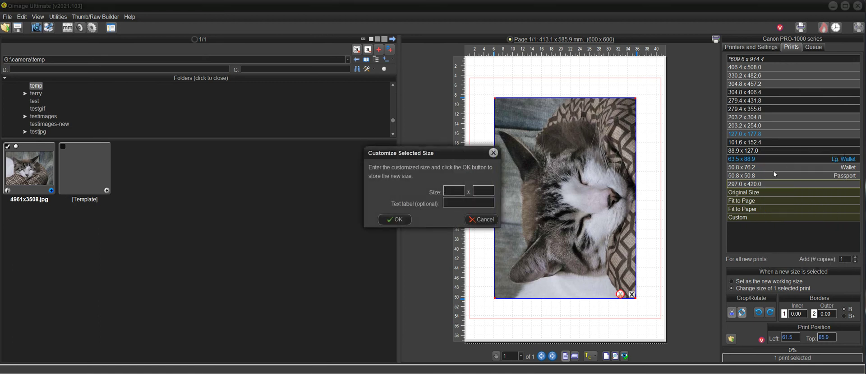
pyautogui.write('400')
pyautogui.press('Tab')
pyautogui.write('500')
pyautogui.click(399, 220)
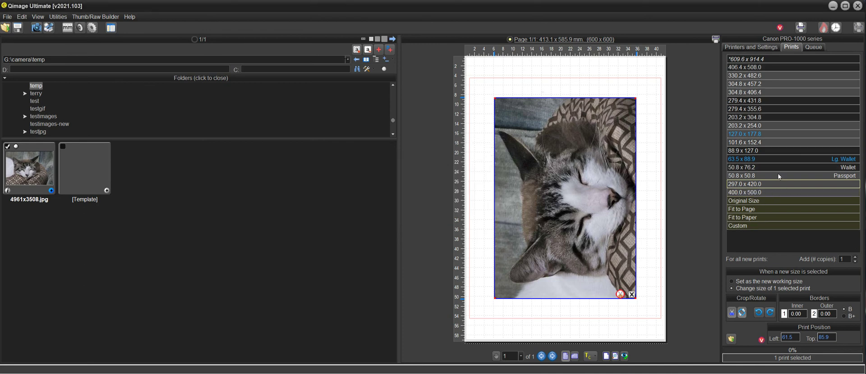
# - Sort sizes by SIZE + then SIZE -, try 400 x 500, and return the print to 297 x 420
pyautogui.rightClick(777, 149)
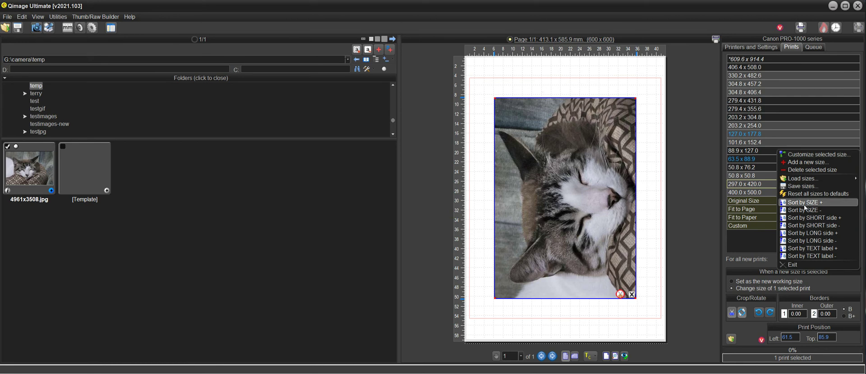
pyautogui.click(804, 203)
pyautogui.rightClick(785, 169)
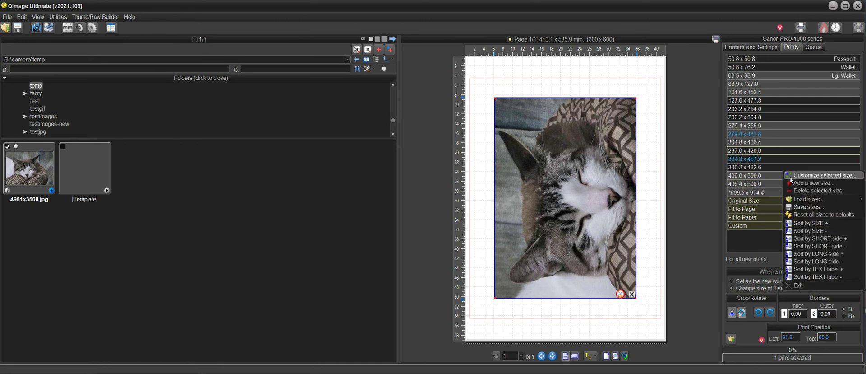
pyautogui.click(808, 229)
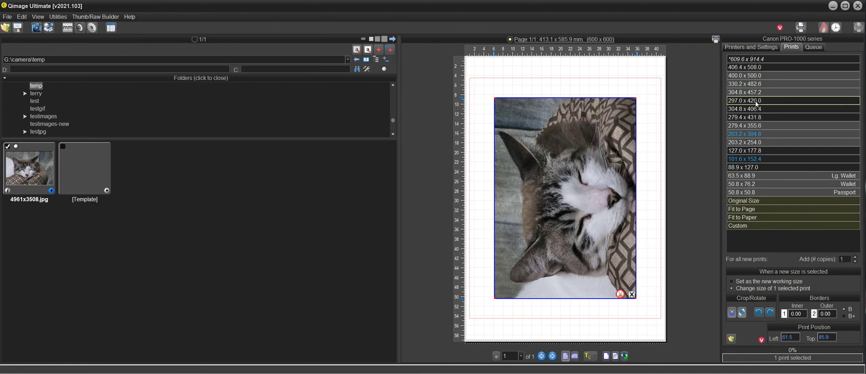
pyautogui.click(758, 75)
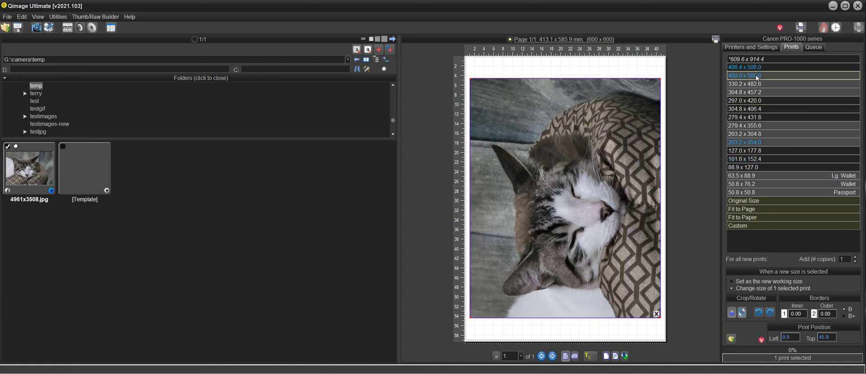
pyautogui.click(756, 103)
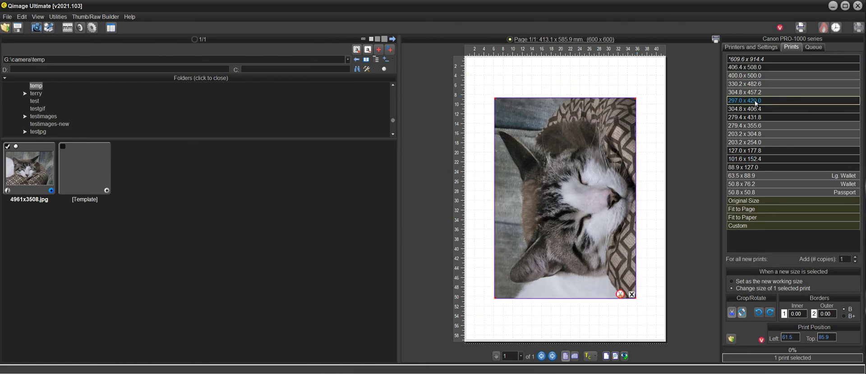
# - Re-add the cat print at 297.0 x 420.0 and make 400.0 x 500.0 the working size
pyautogui.click(632, 295)
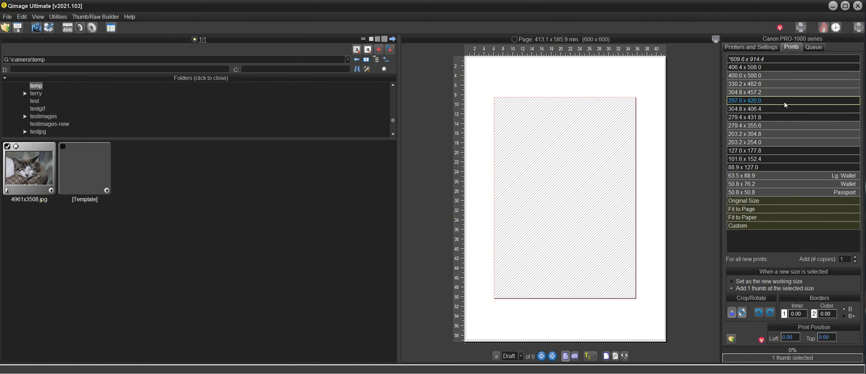
pyautogui.click(759, 103)
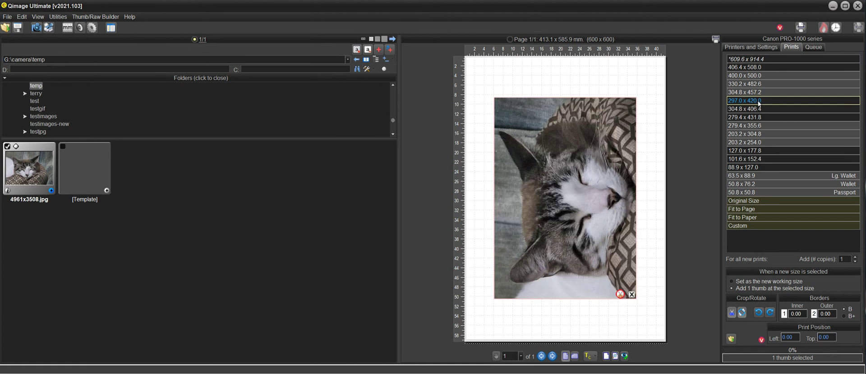
pyautogui.click(738, 282)
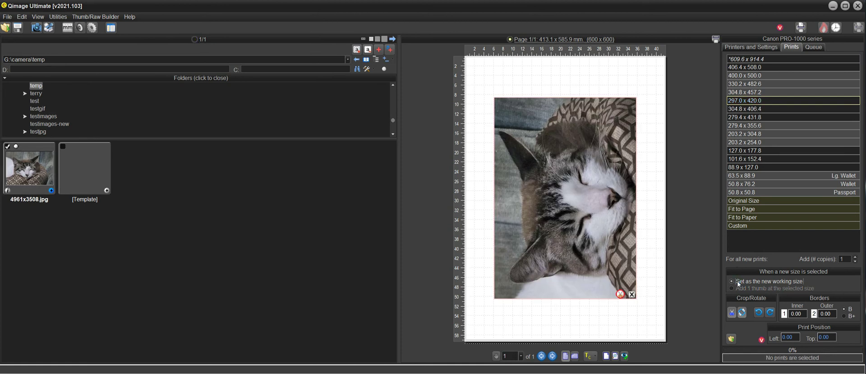
pyautogui.click(758, 76)
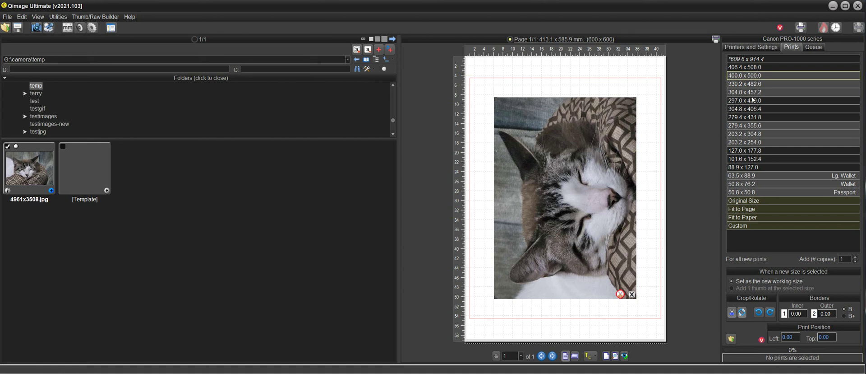
# - Re-place the cat print at 297 x 420 mm inside a 400 x 500 mm working size, confirming 222 PPI
pyautogui.click(631, 293)
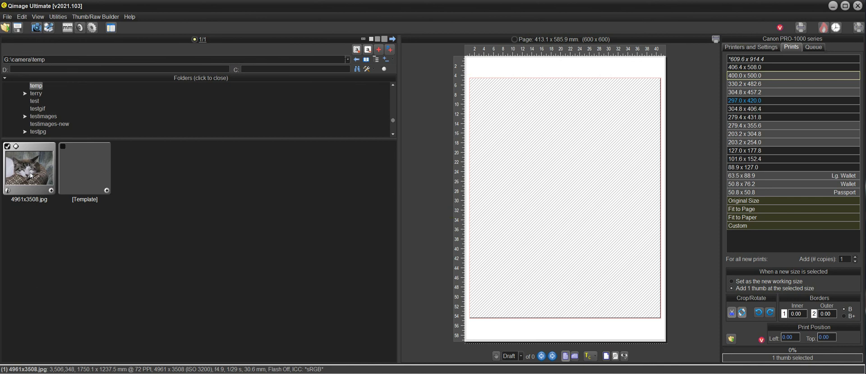
pyautogui.click(759, 100)
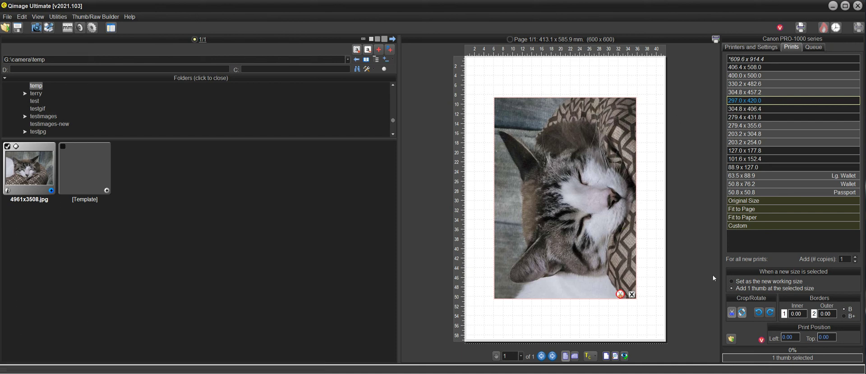
pyautogui.click(732, 281)
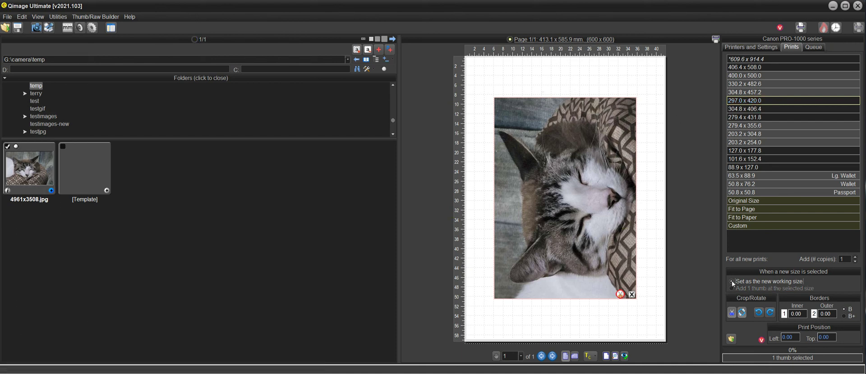
pyautogui.click(756, 77)
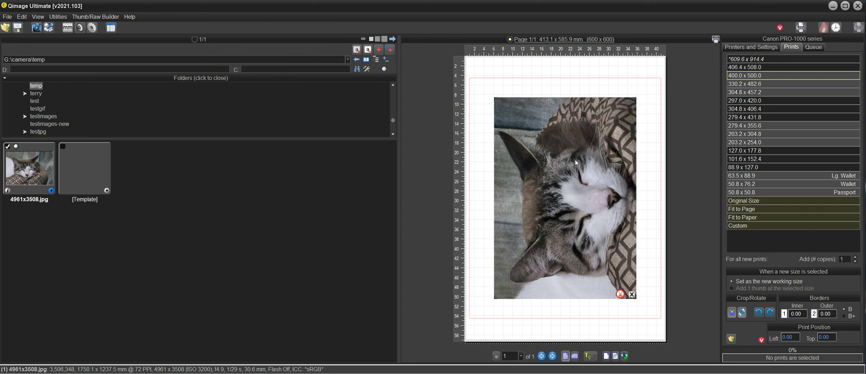
pyautogui.moveTo(575, 163)
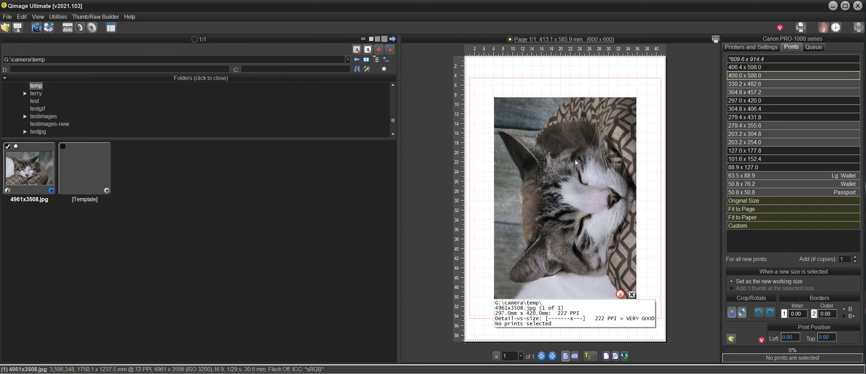
# - Review the printer driver's Main tab media and quality settings, then cancel without changes
pyautogui.click(751, 46)
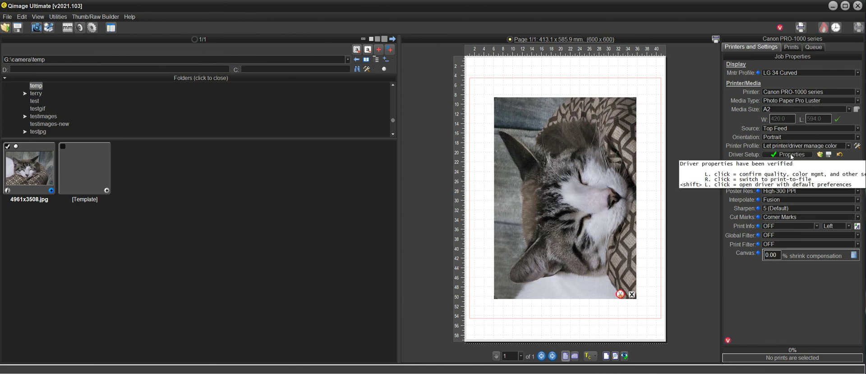
pyautogui.click(791, 156)
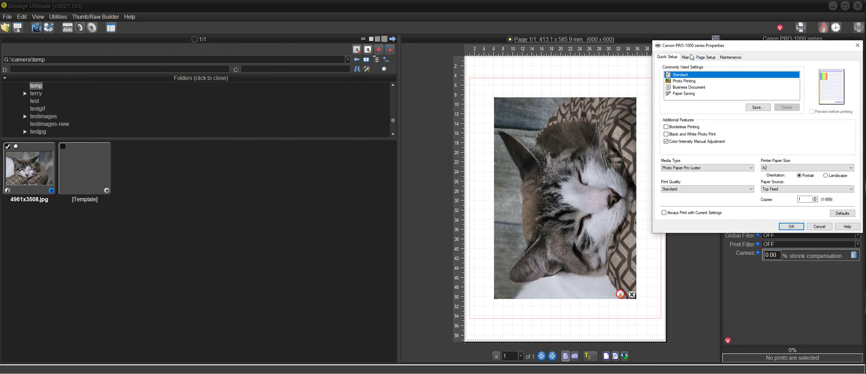
pyautogui.click(687, 58)
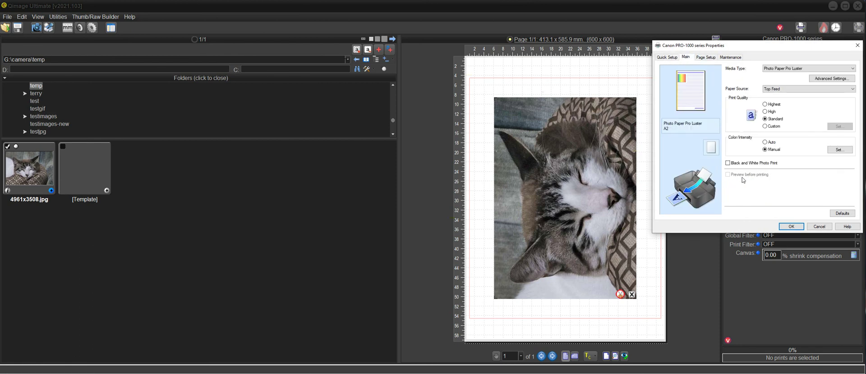
pyautogui.click(819, 228)
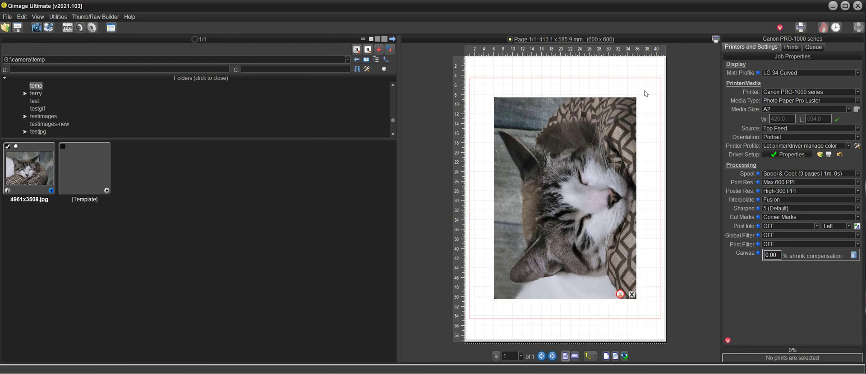
pyautogui.moveTo(581, 147)
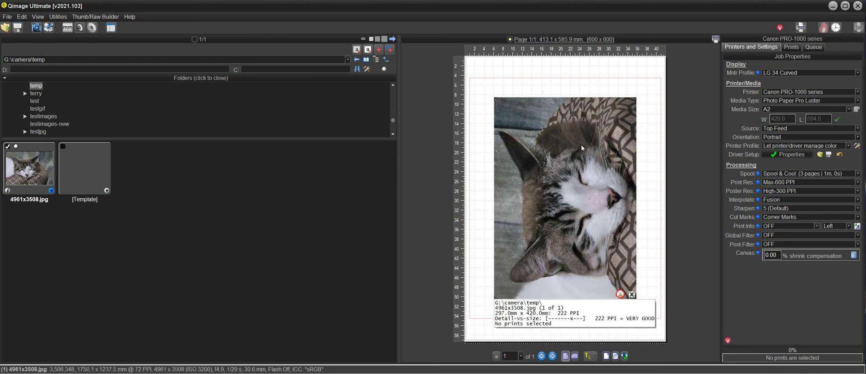